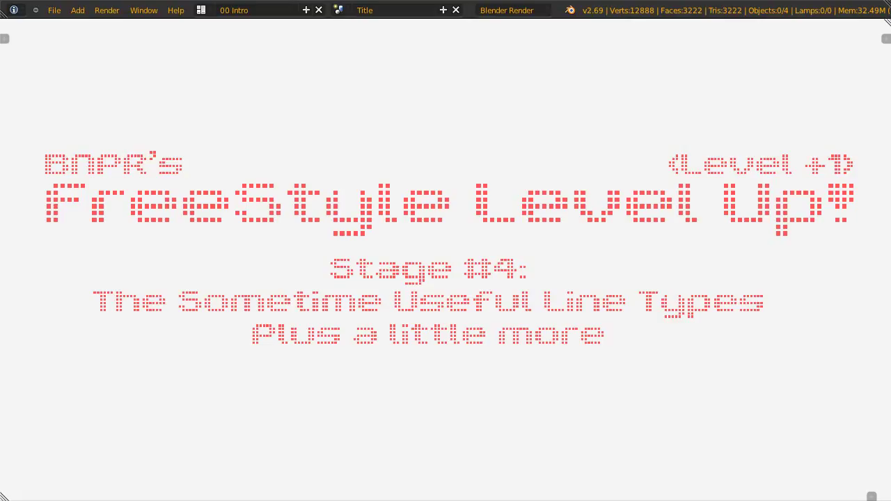
# Switch the screen layout from 00 Intro to 1 Concepts & Theories.
pyautogui.hotkey('ctrl', 'Right')
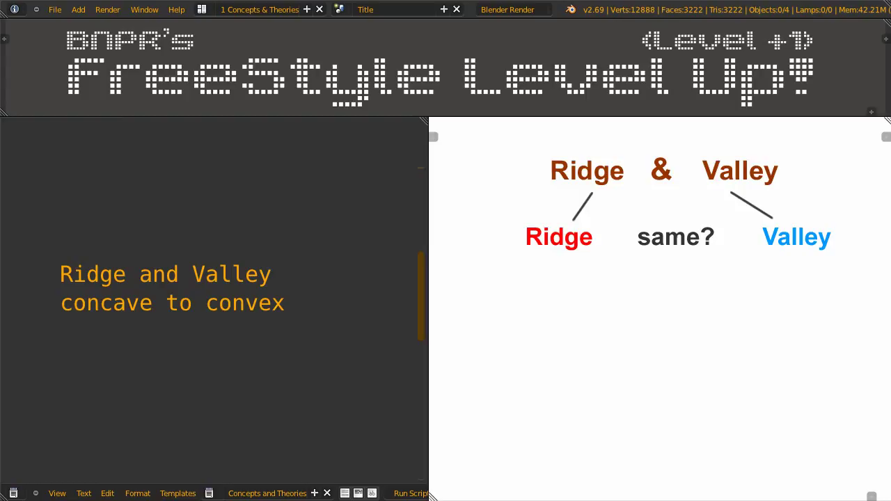
# Step past the Vegito and Gogeta example slides to the wavy-curve diagram.
pyautogui.press('Right')
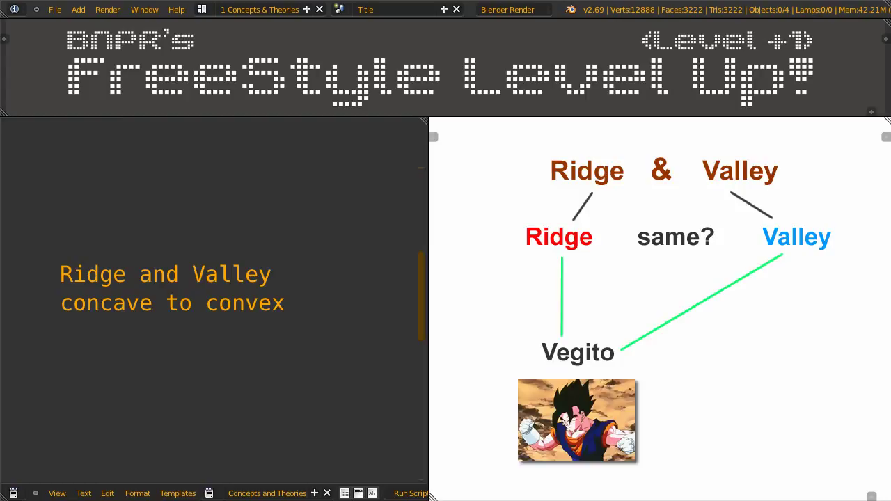
pyautogui.press('Right')
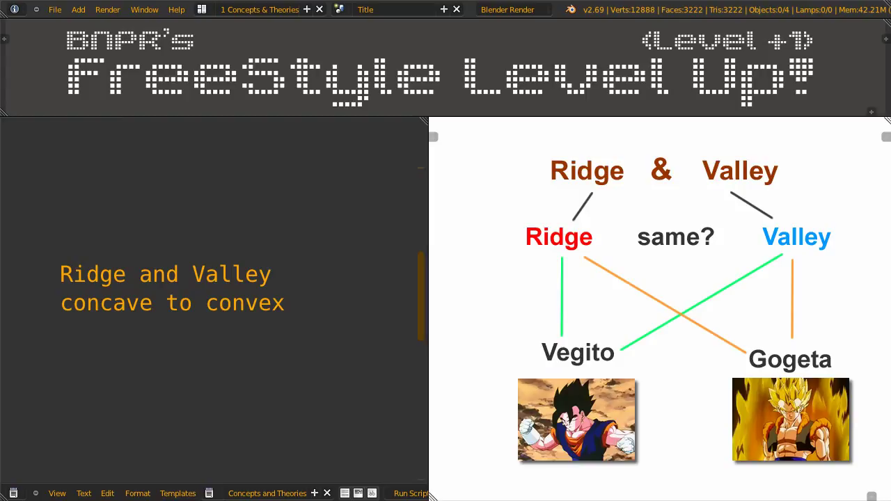
pyautogui.press('Right')
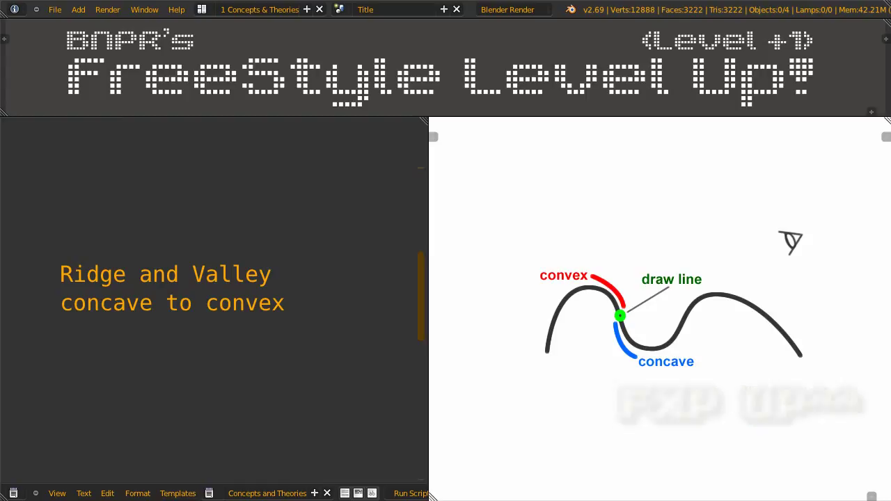
# Show the Material Boundaries slide, then move to the 02 Default WorkSpace layout.
pyautogui.press('Right')
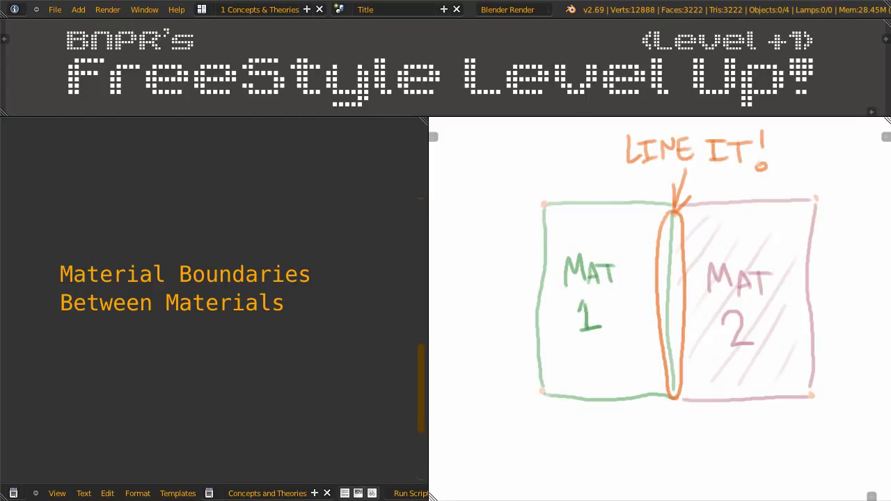
pyautogui.hotkey('ctrl', 'Right')
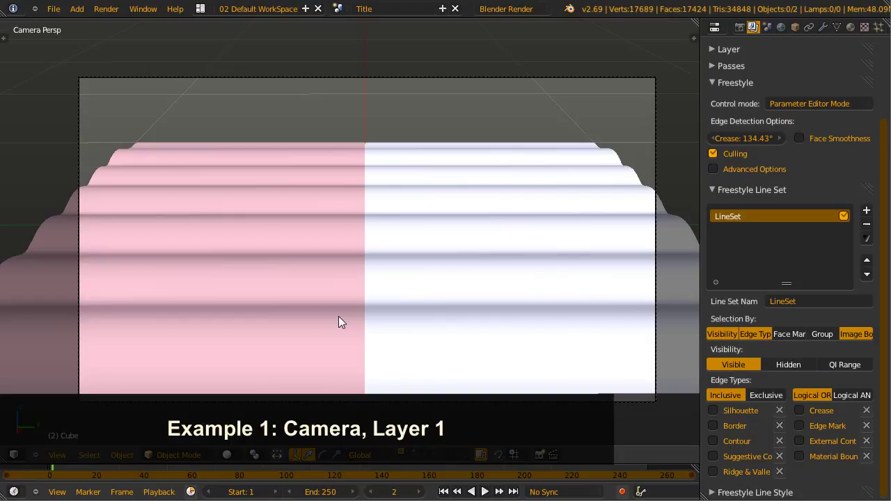
# Inspect the wavy mesh up close, return to camera view, and render its suggestive contours.
pyautogui.moveTo(338, 316)
pyautogui.mouseDown(button='middle')
pyautogui.moveTo(451, 304)
pyautogui.moveTo(464, 291)
pyautogui.moveTo(462, 270)
pyautogui.mouseUp(button='middle')
pyautogui.scroll(5, 466, 265)
pyautogui.press('KP_0')
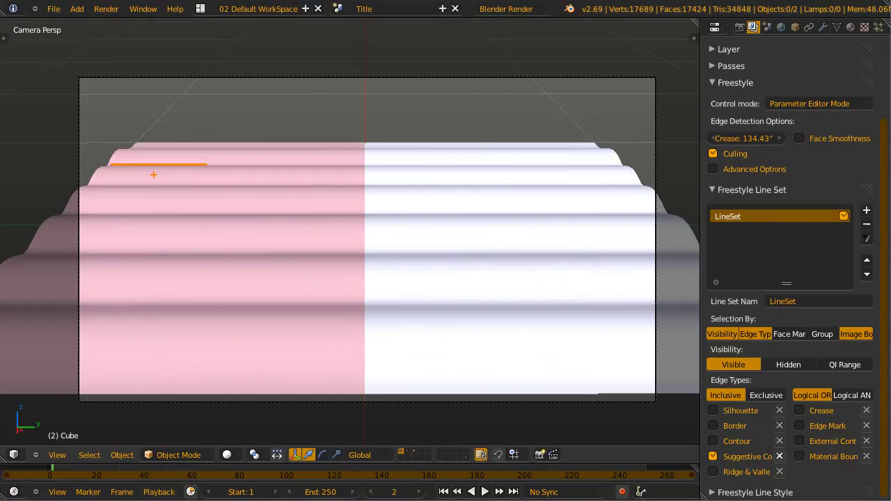
pyautogui.press('F12')
# Orbit to the mesh's wave profile and place the 3D cursor on its top crest.
pyautogui.moveTo(133, 147); pyautogui.dragTo(336, 149)
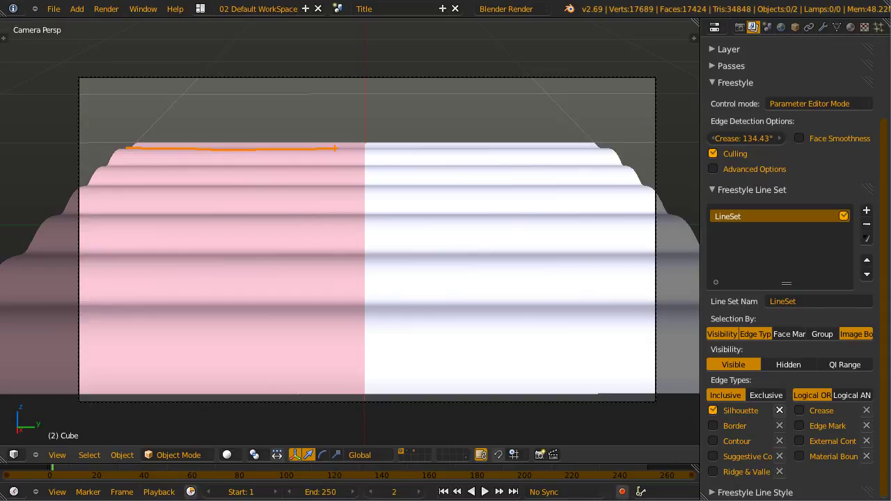
pyautogui.moveTo(334, 148)
pyautogui.mouseDown(button='middle')
pyautogui.moveTo(390, 272)
pyautogui.moveTo(406, 237)
pyautogui.mouseUp(button='middle')
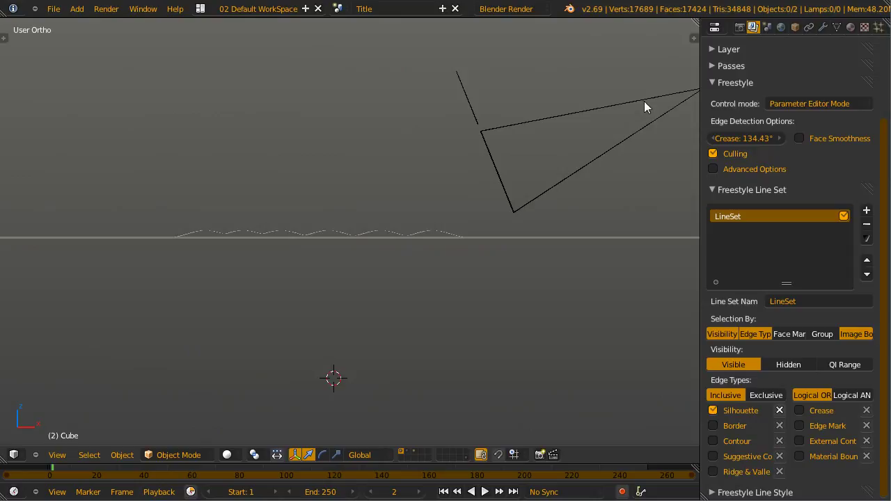
pyautogui.moveTo(201, 228)
pyautogui.mouseDown(button='middle')
pyautogui.moveTo(159, 229)
pyautogui.moveTo(647, 265)
pyautogui.moveTo(310, 260)
pyautogui.mouseUp(button='middle')
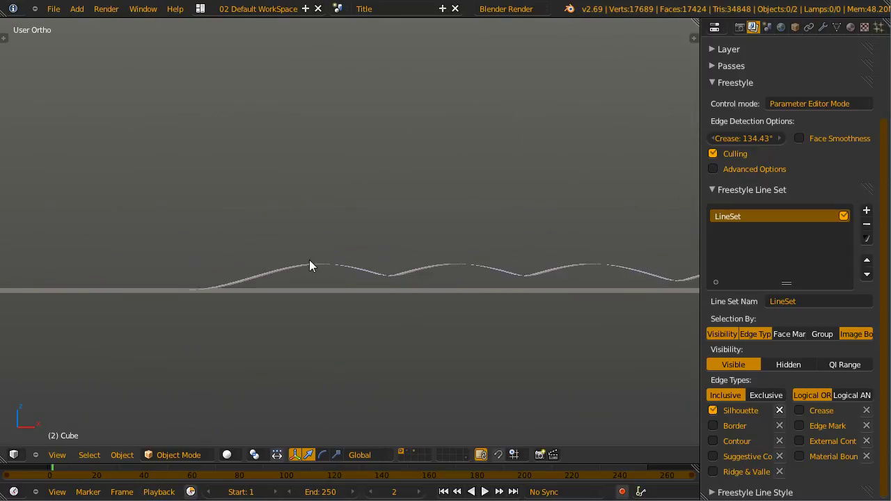
pyautogui.click(309, 260)
# In camera view, replace Silhouette with Ridge & Valley edges for the wavy mesh.
pyautogui.press('KP_0')
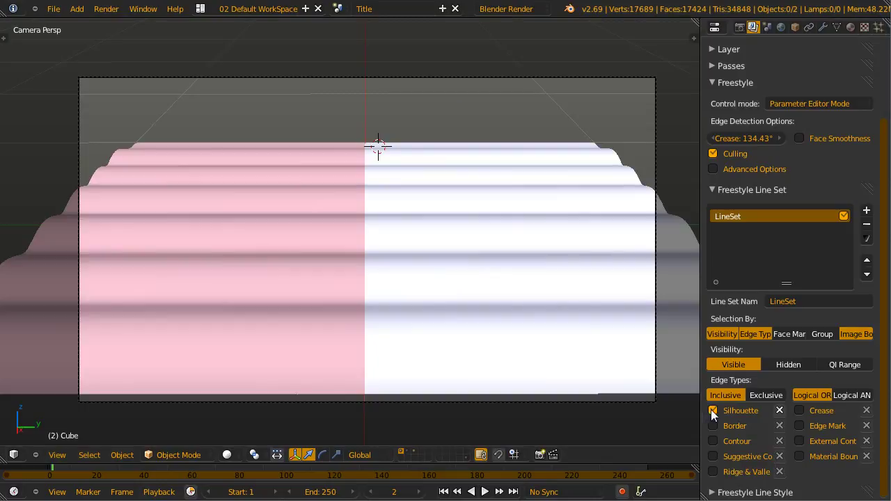
pyautogui.click(712, 410)
pyautogui.click(711, 471)
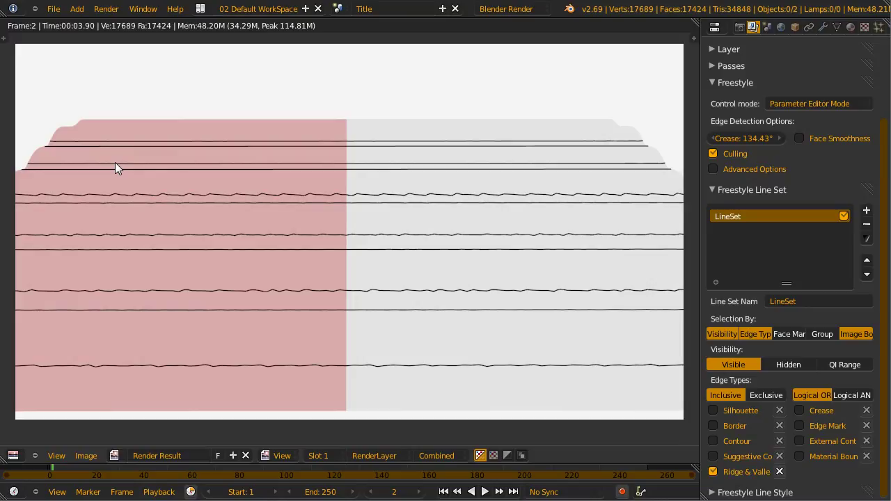
# Swap Ridge & Valley for Material Boundary edges and render the wavy mesh.
pyautogui.press('Escape')
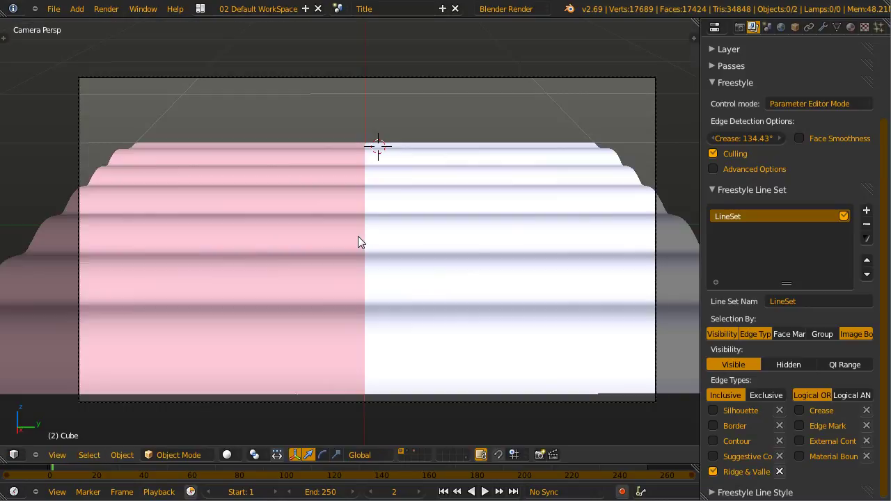
pyautogui.click(745, 471)
pyautogui.click(799, 455)
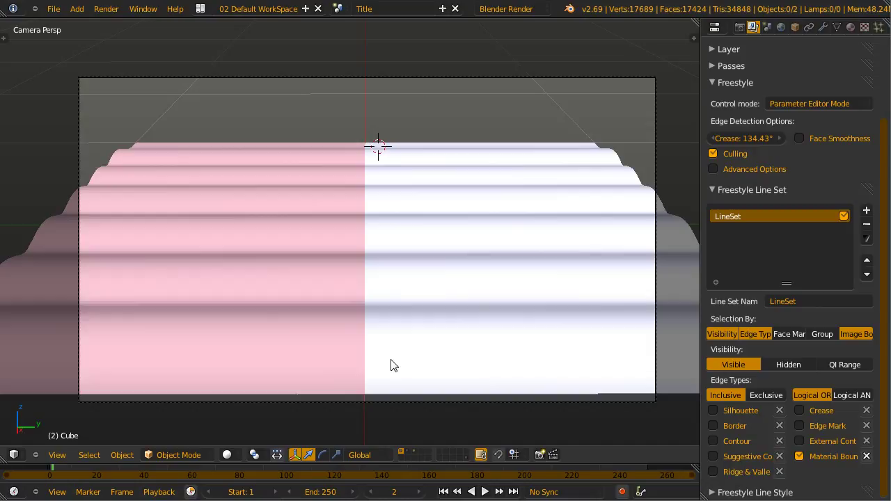
pyautogui.press('F12')
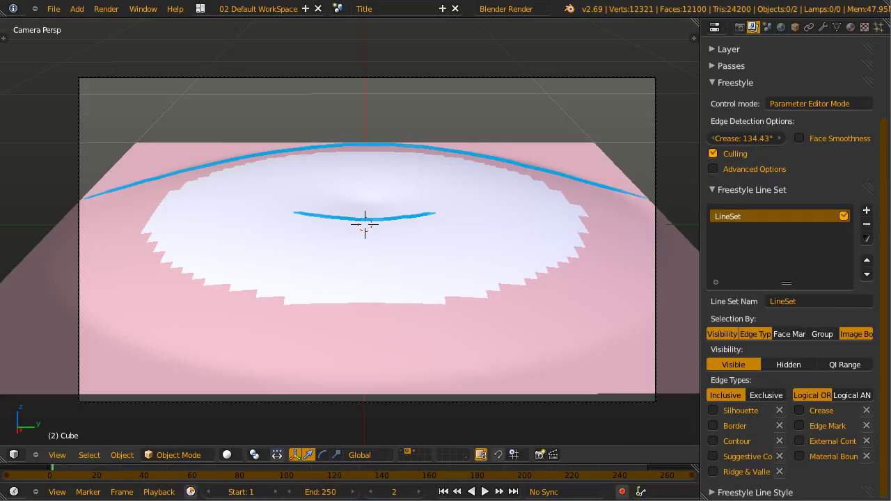
# Render the pink plane with suggestive contour, ridge & valley, then material boundary lines.
pyautogui.press('F12')
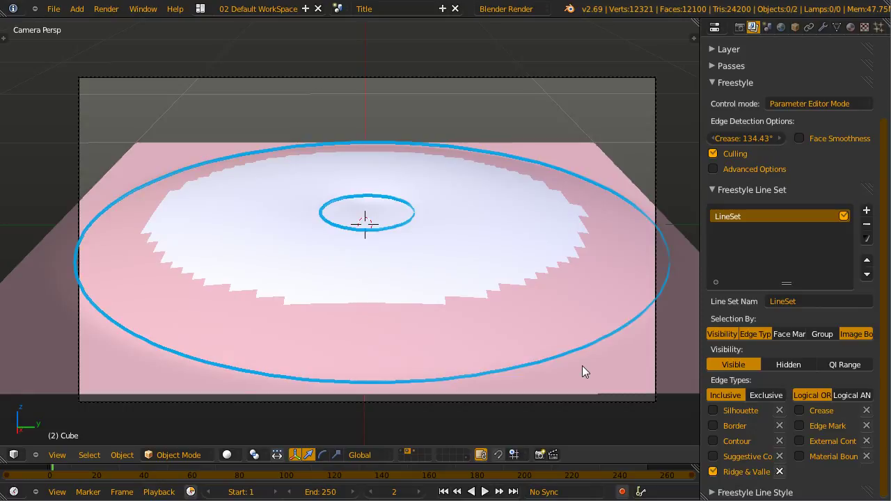
pyautogui.press('F12')
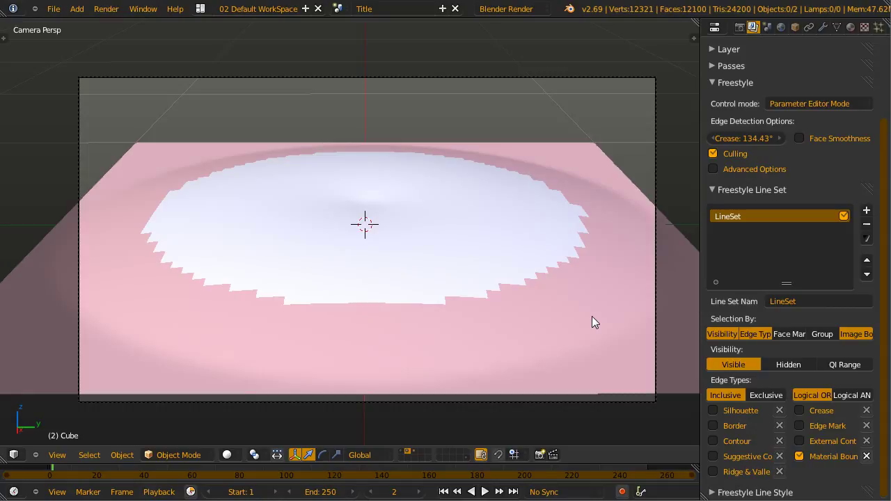
pyautogui.press('F12')
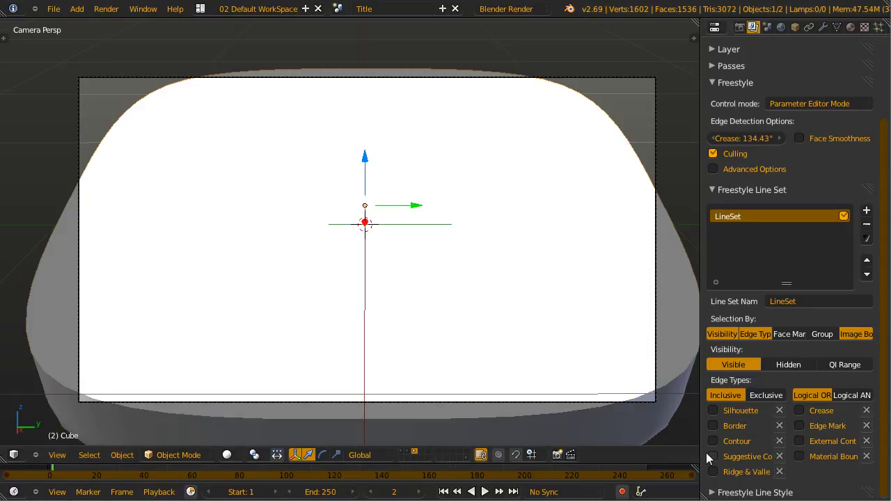
# Enable Ridge & Valley edges for the rounded board and render it.
pyautogui.click(711, 471)
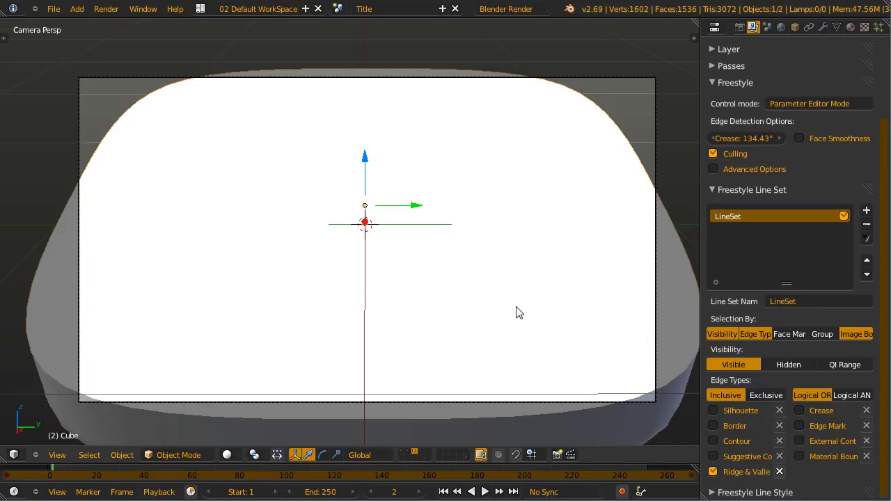
pyautogui.press('F12')
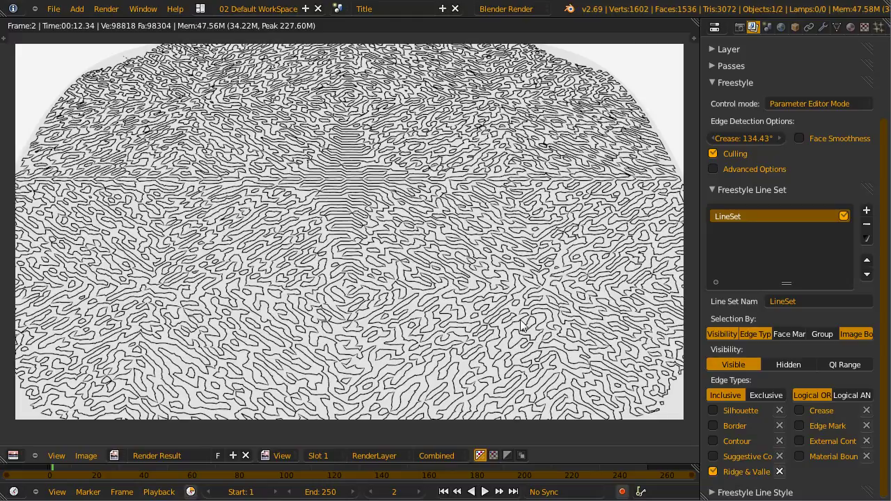
# Close the render and enter Edit Mode, looking down on the board orthographically.
pyautogui.press('Escape')
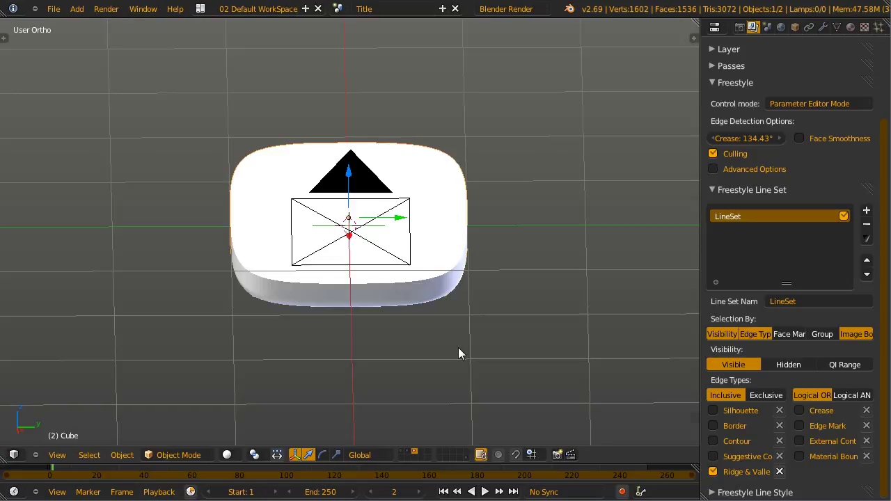
pyautogui.moveTo(458, 347); pyautogui.dragTo(459, 214, button='middle')
pyautogui.press('KP_5')
pyautogui.press('Tab')
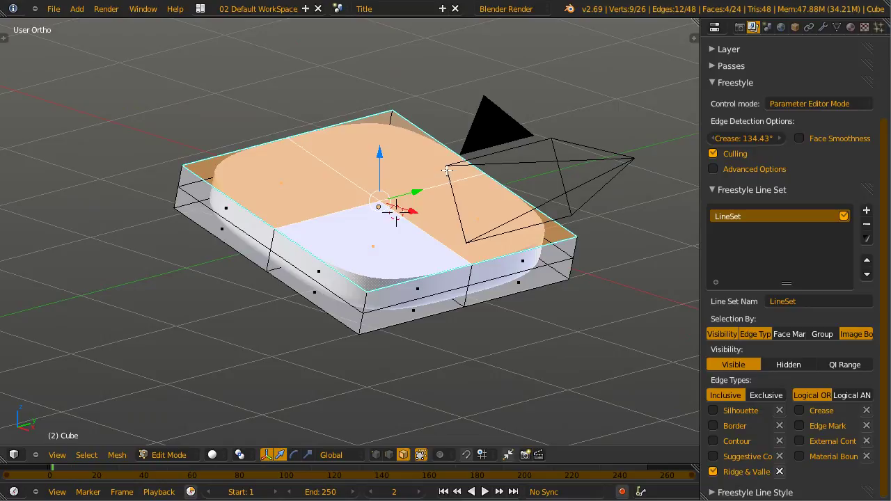
pyautogui.moveTo(448, 175); pyautogui.dragTo(245, 307, button='middle')
pyautogui.scroll(5, 245, 307)
# Inspect the board's corner face and top edges, then return to Object Mode camera view.
pyautogui.rightClick(245, 307)
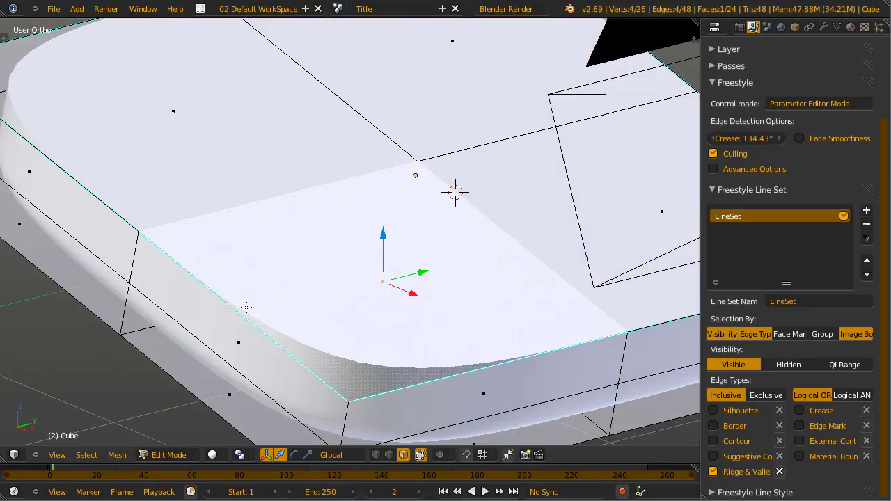
pyautogui.click(385, 456)
pyautogui.rightClick(269, 330)
pyautogui.rightClick(118, 192)
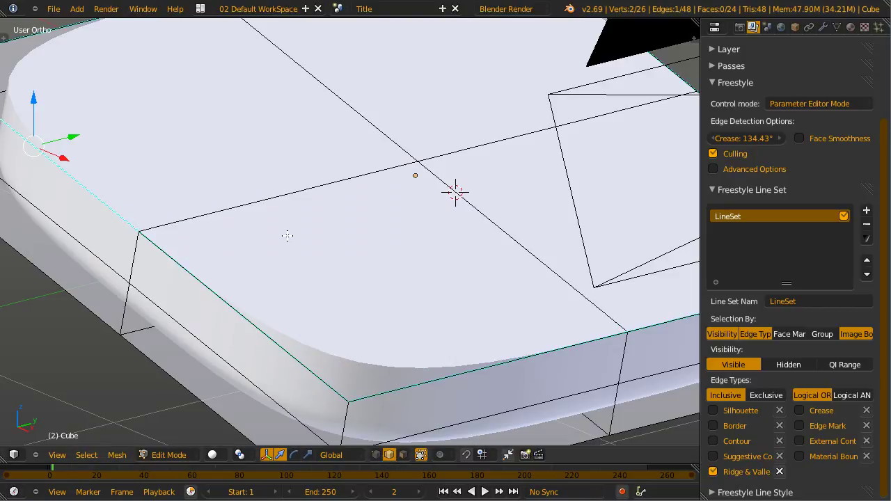
pyautogui.press('a')
pyautogui.press('Tab')
pyautogui.press('KP_0')
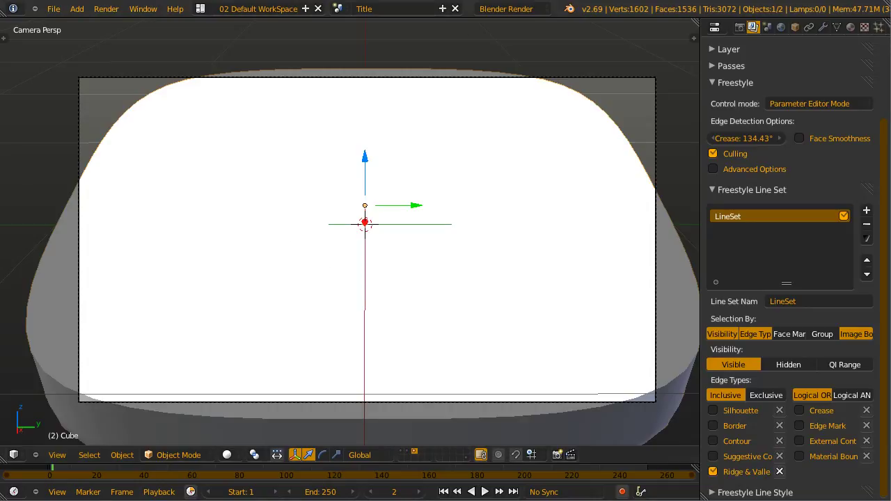
# Enable the Magic texture slot on the board's material and render the board.
pyautogui.scroll(5, 801, 199)
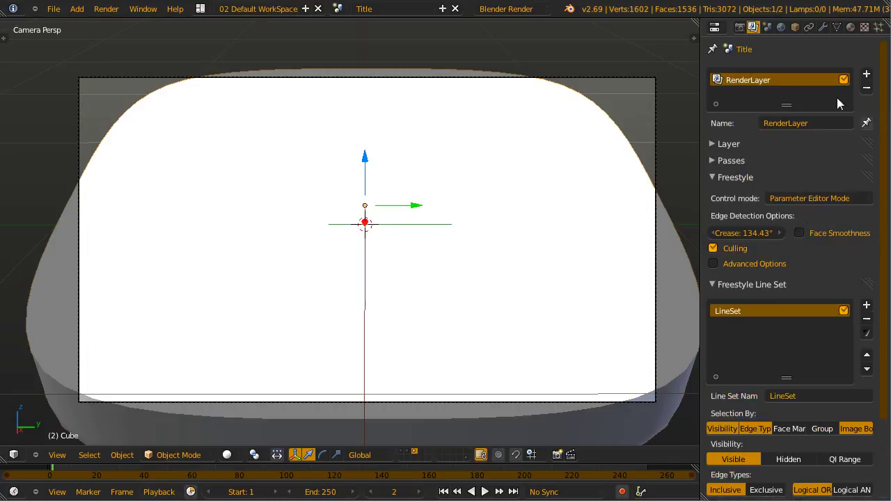
pyautogui.click(863, 28)
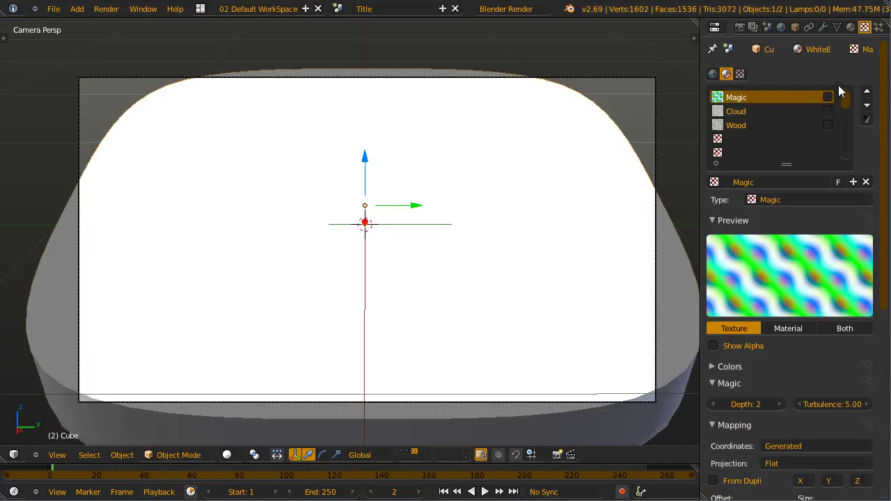
pyautogui.click(828, 97)
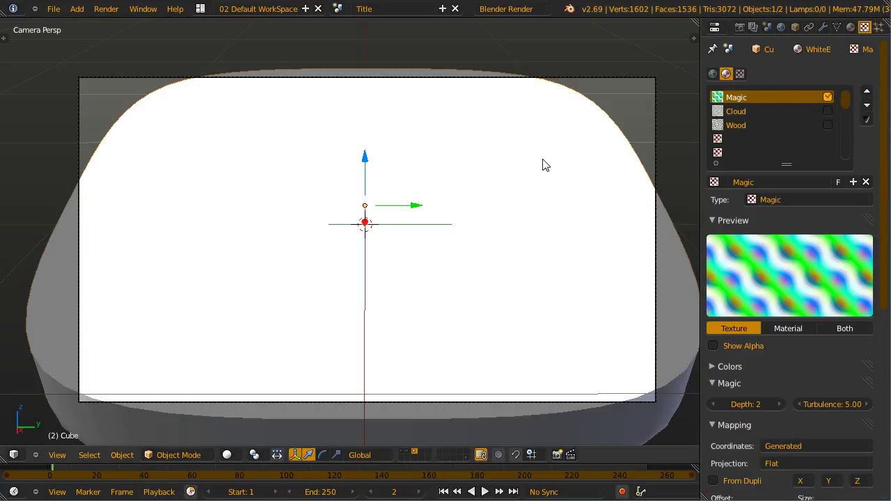
pyautogui.press('F12')
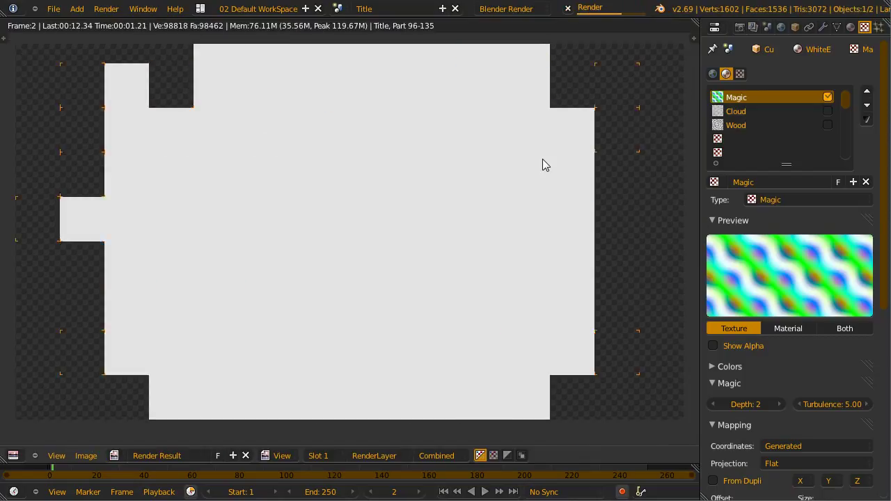